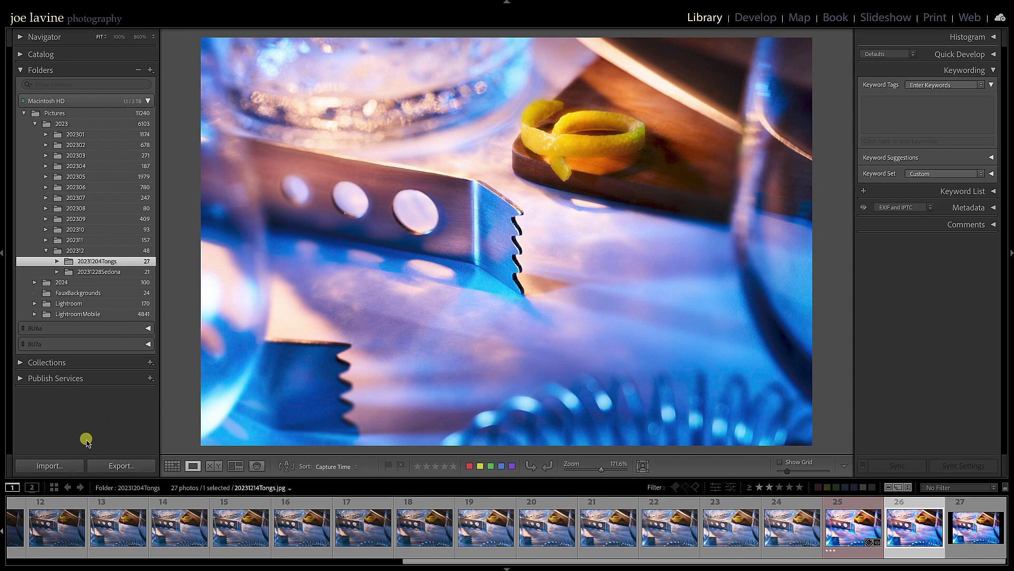
- Start an import in Copy mode and bring up the file renaming template list
click(51, 466)
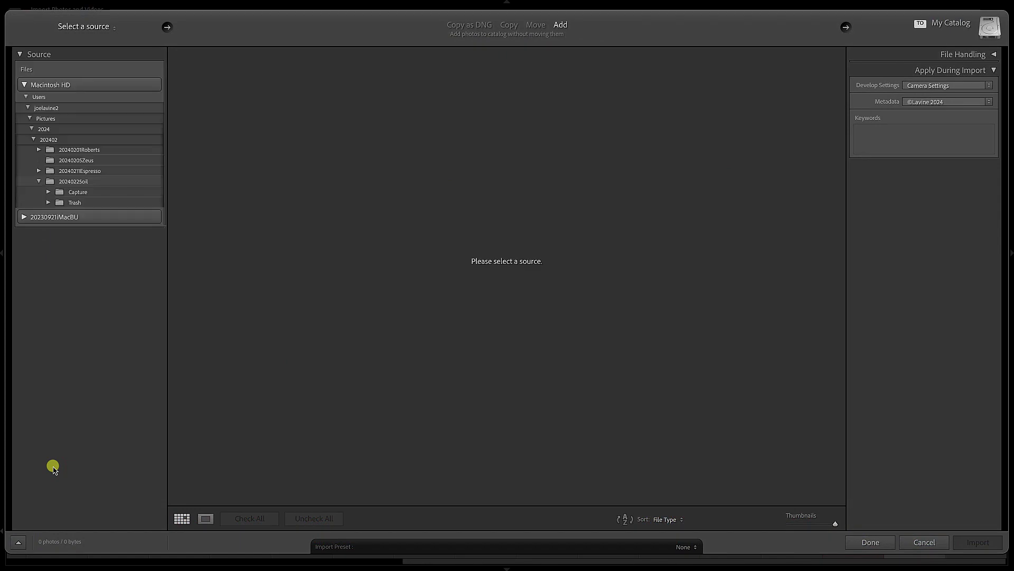
click(510, 25)
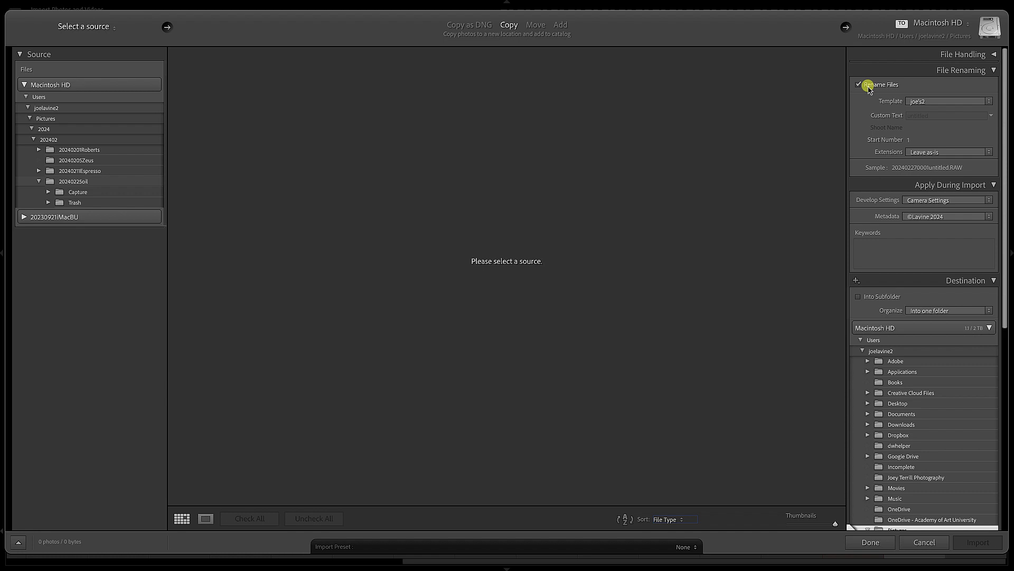
click(987, 101)
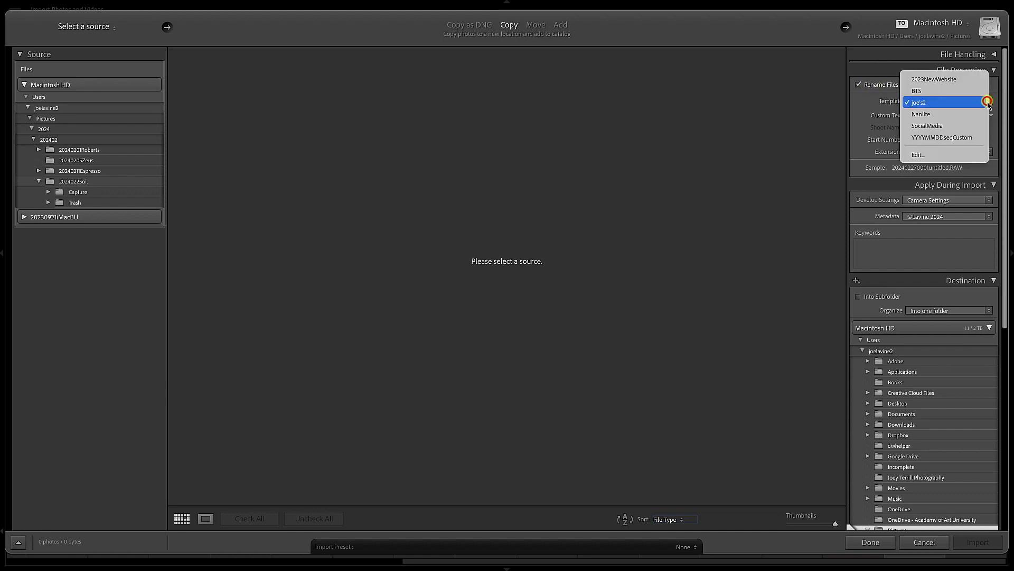
click(950, 155)
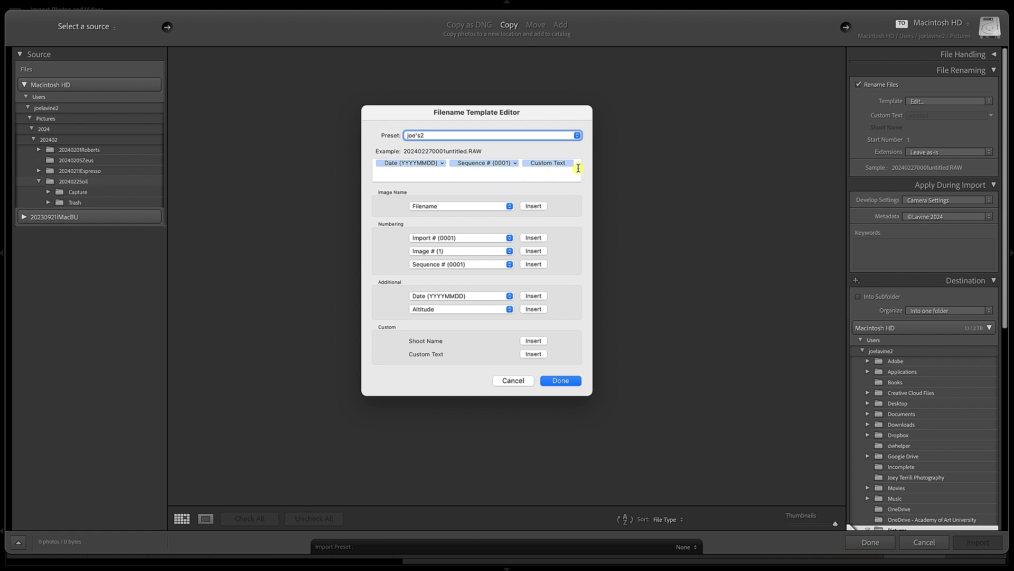
drag(578, 163, 401, 162)
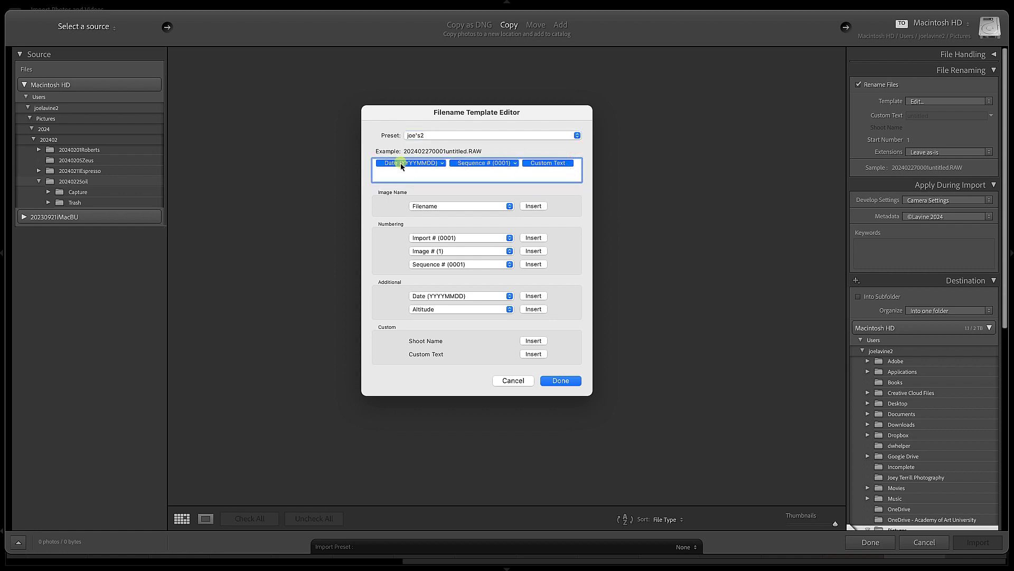
key(BackSpace)
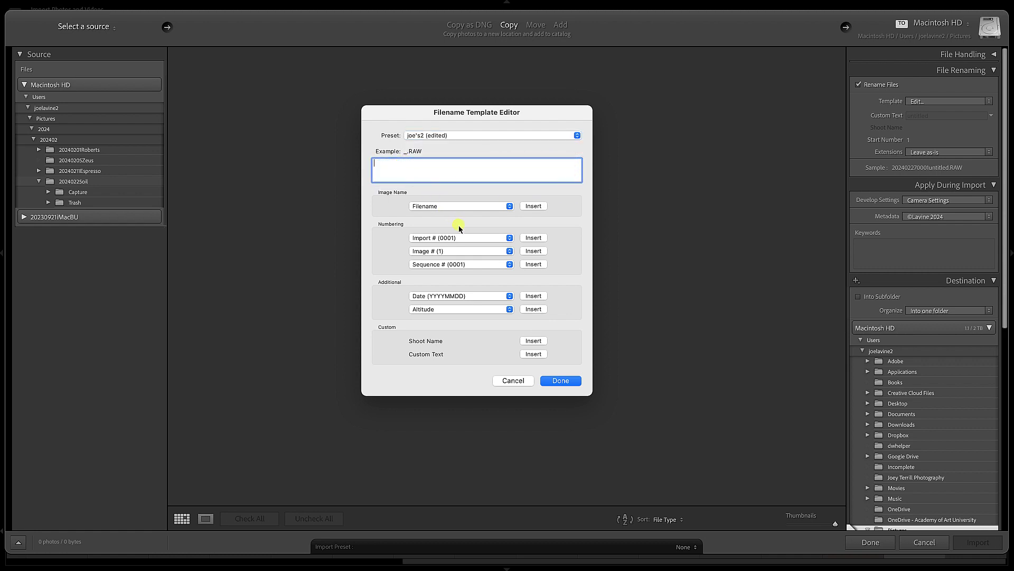
click(477, 296)
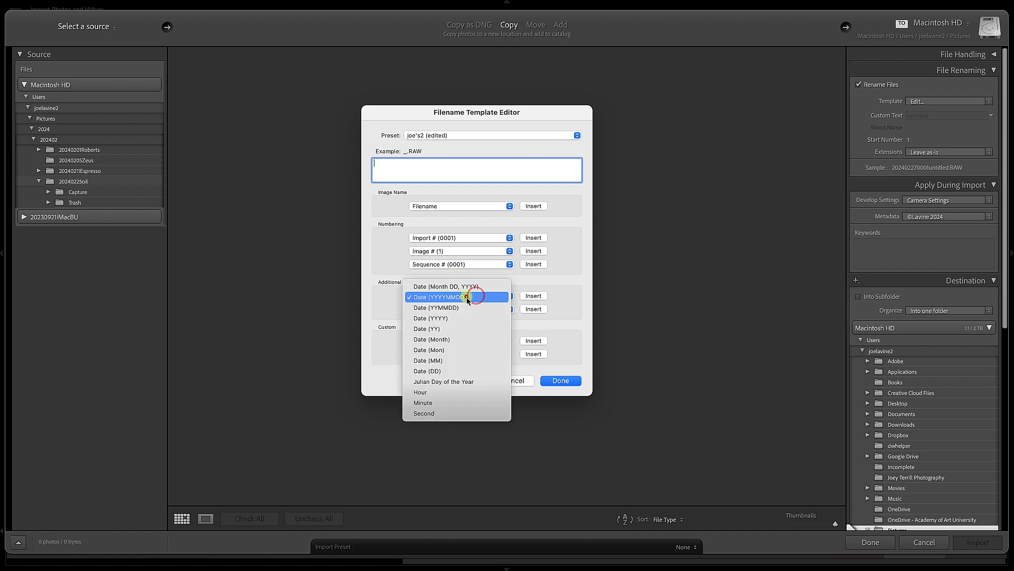
click(467, 298)
click(533, 296)
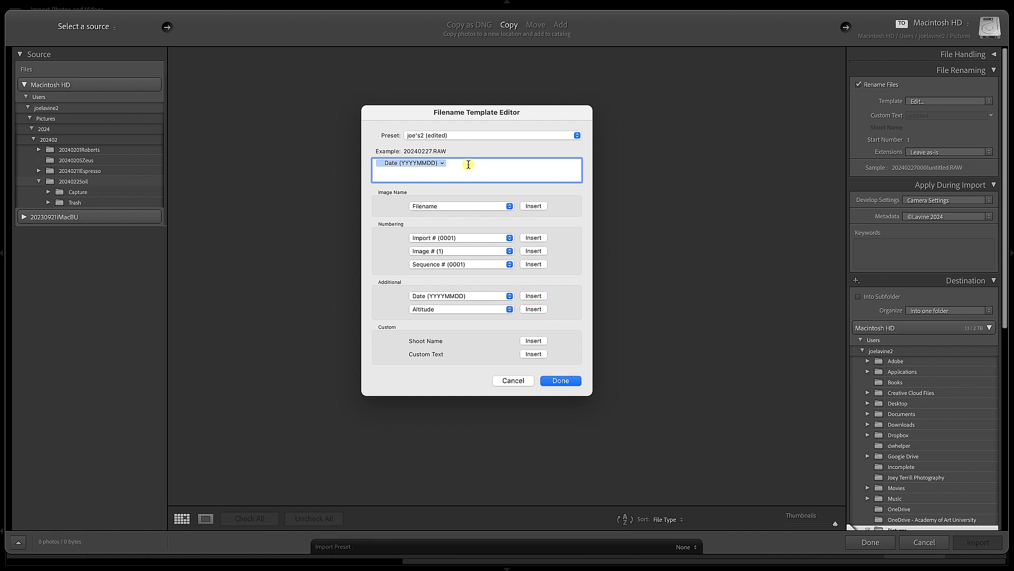
click(456, 264)
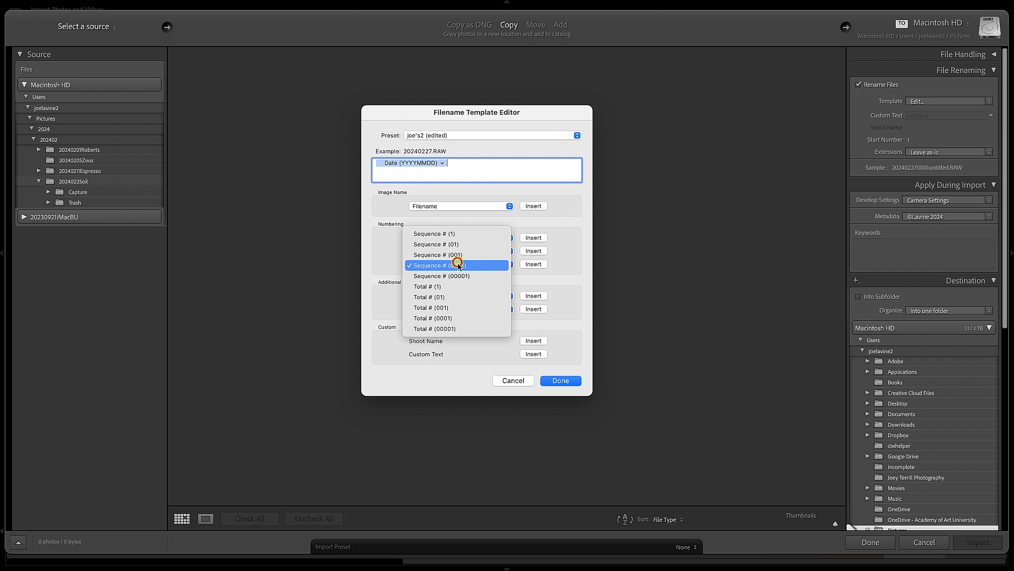
click(492, 265)
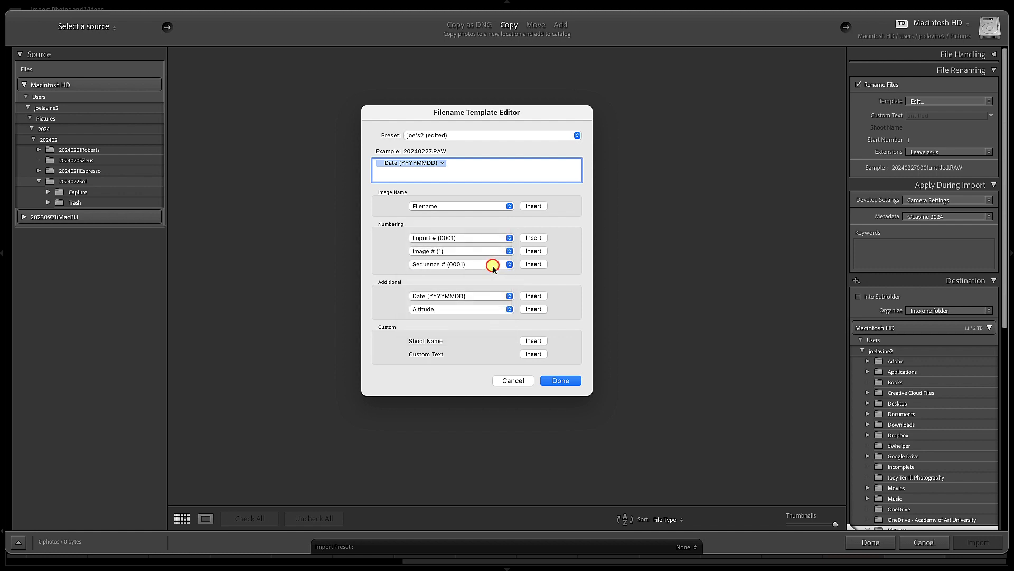
click(534, 265)
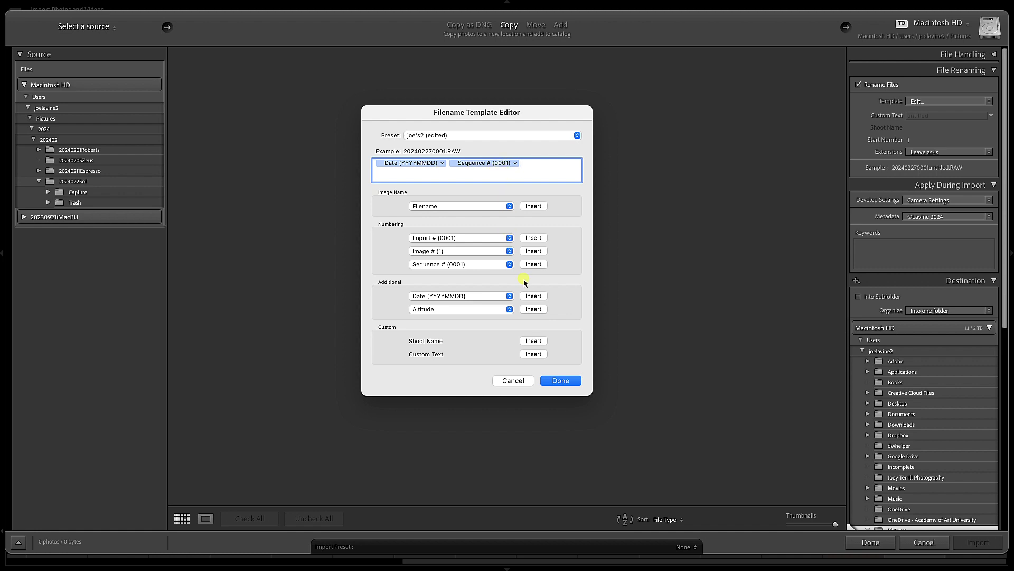
click(534, 354)
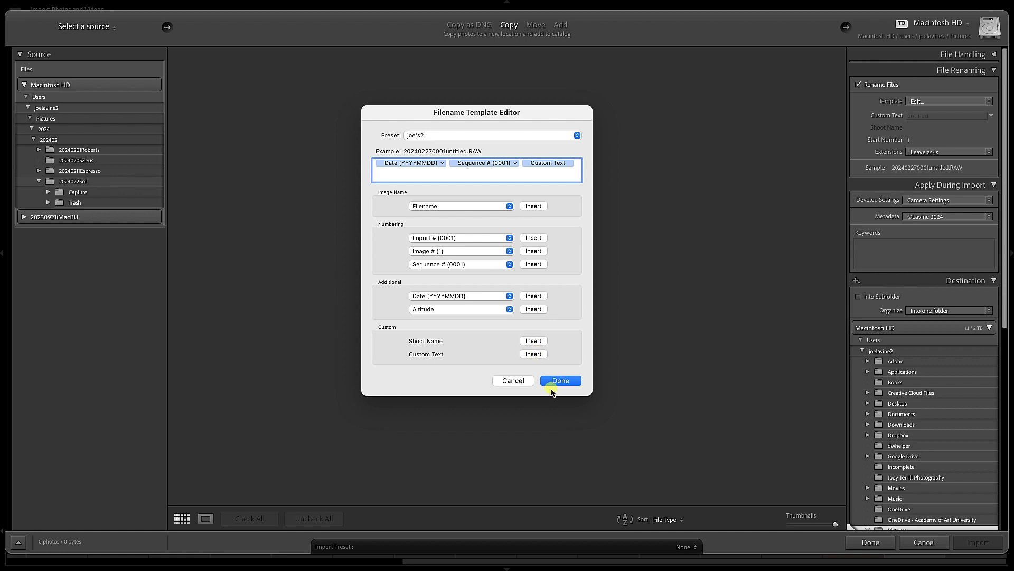
click(566, 135)
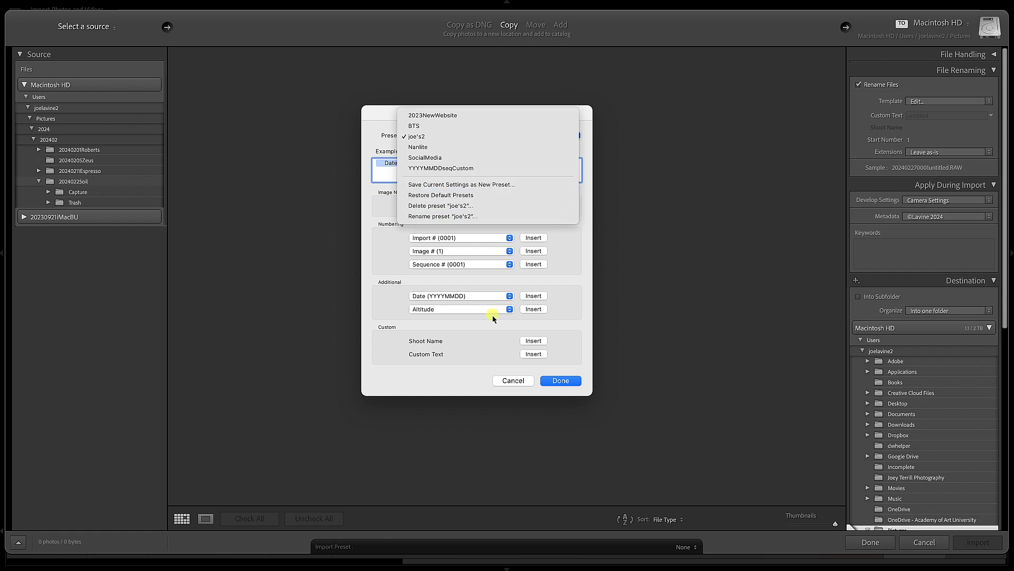
click(520, 382)
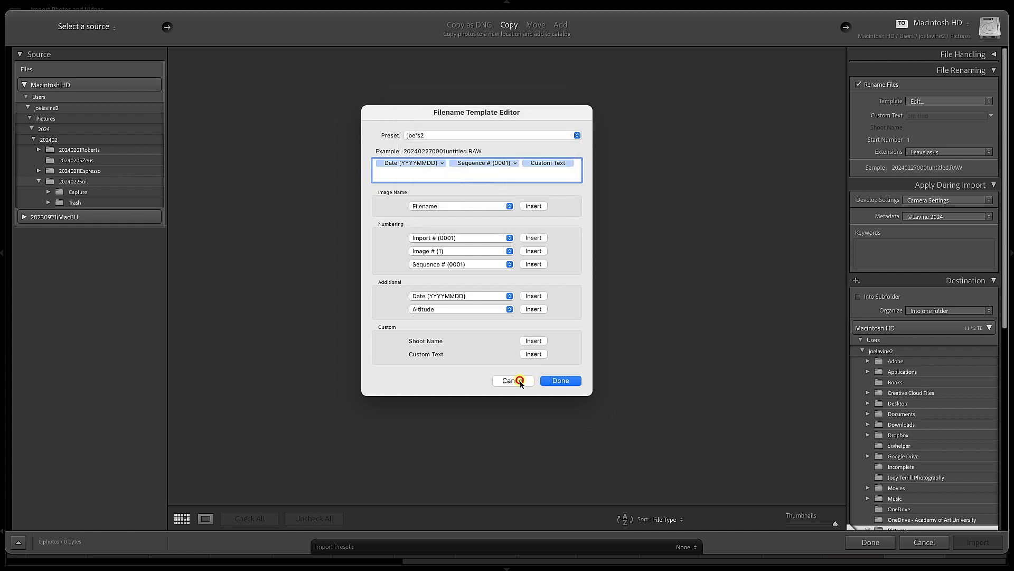
- Discard the template edits and rename imports with YYYYMMDDseqCustom and custom text 'Aspen'
click(505, 378)
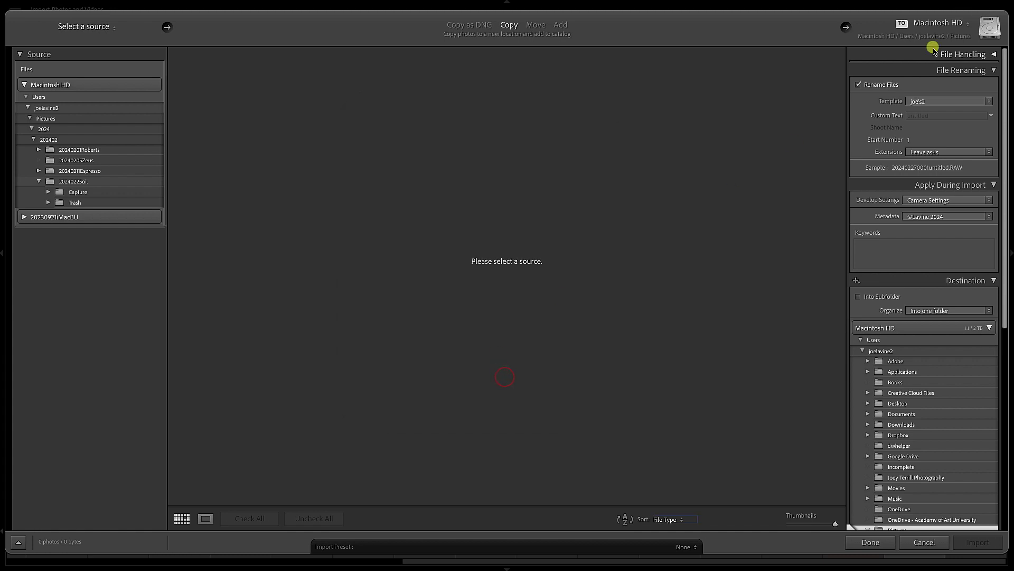
click(989, 101)
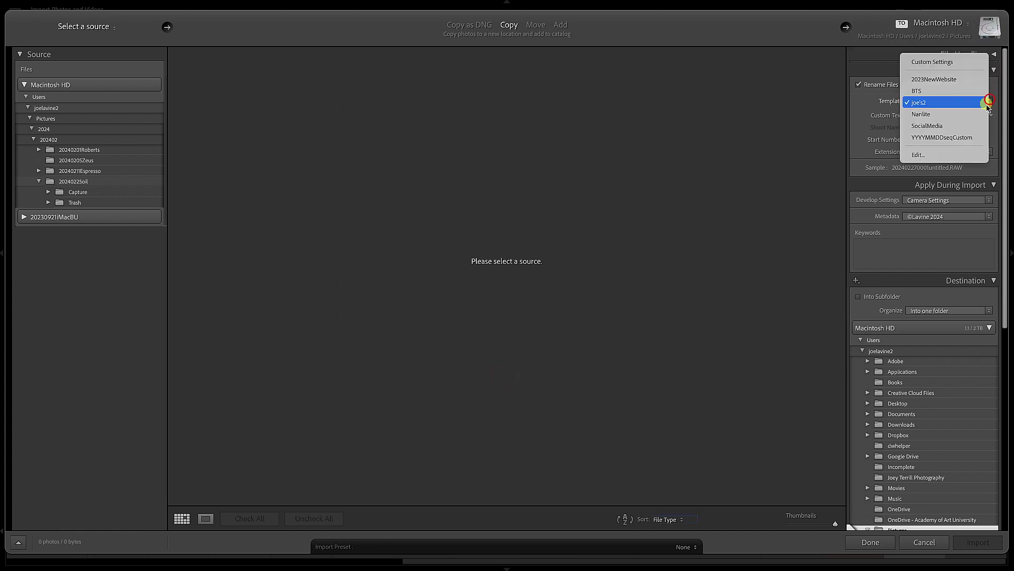
click(949, 139)
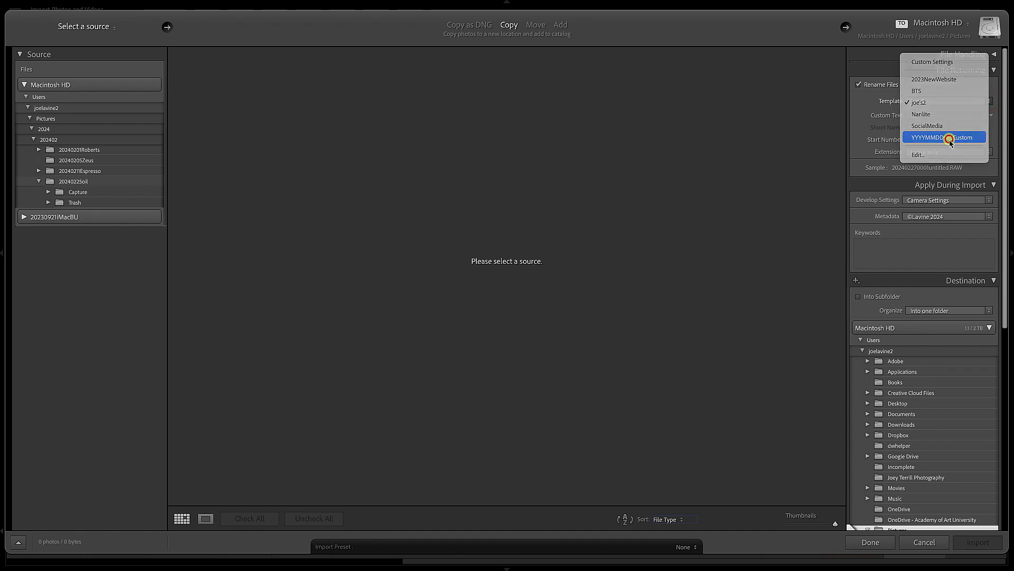
click(920, 117)
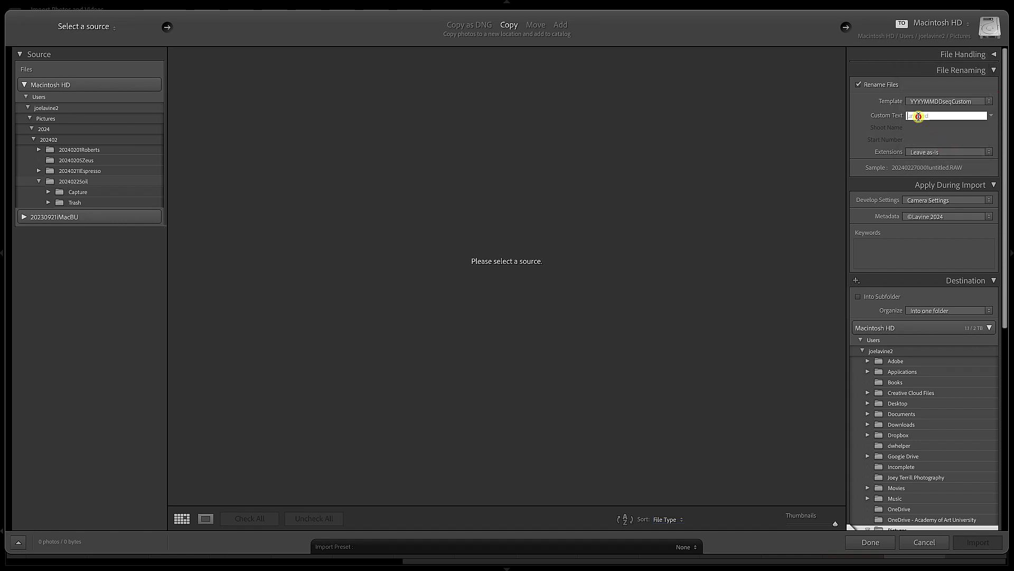
text(Aspen)
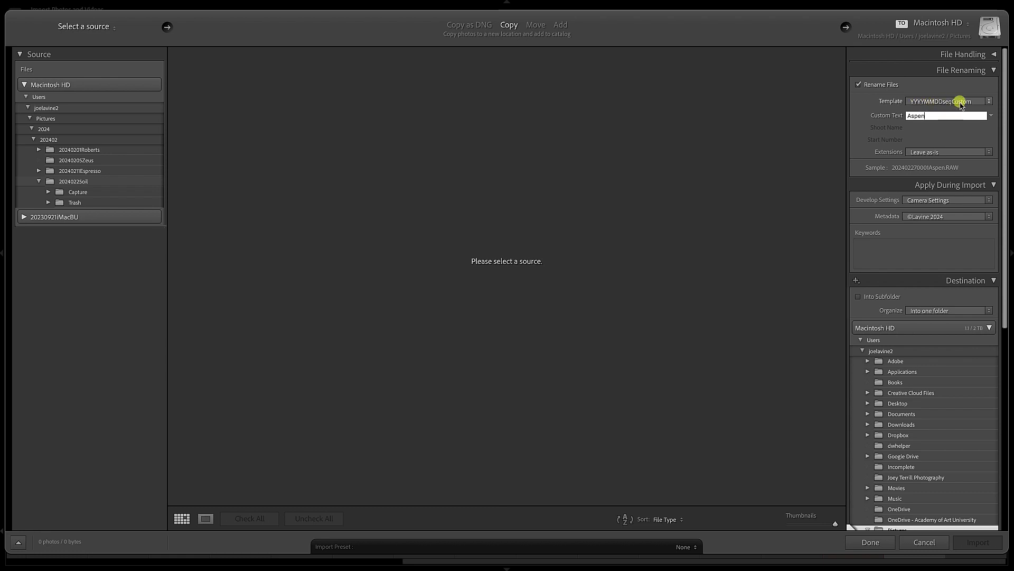
click(918, 115)
click(989, 216)
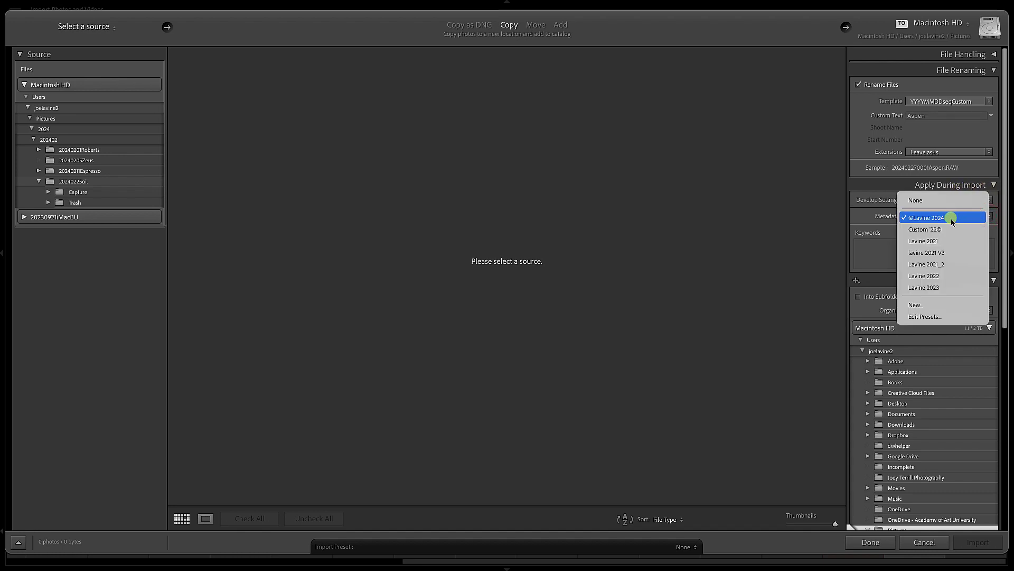
click(952, 305)
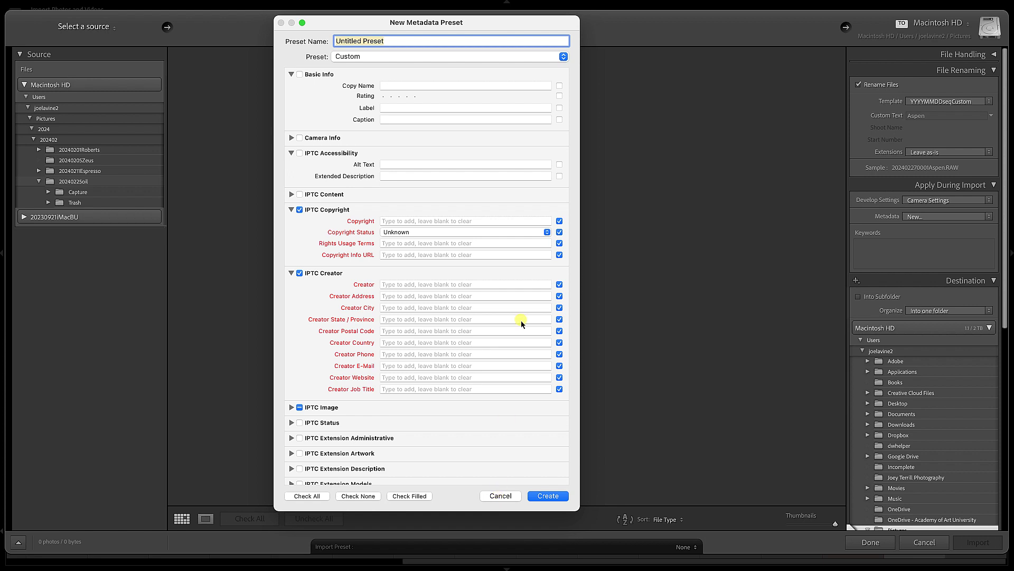
click(549, 56)
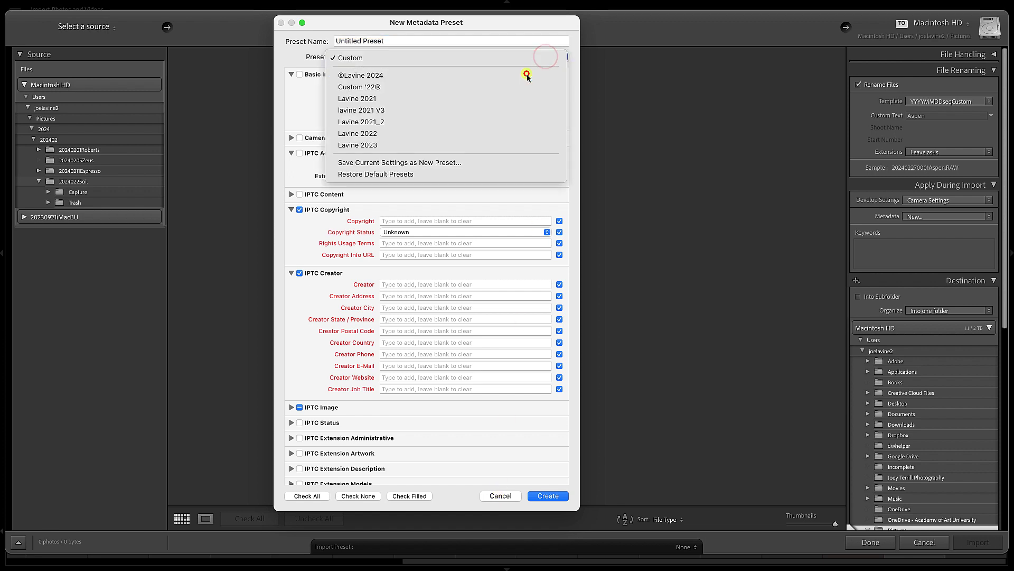
click(527, 74)
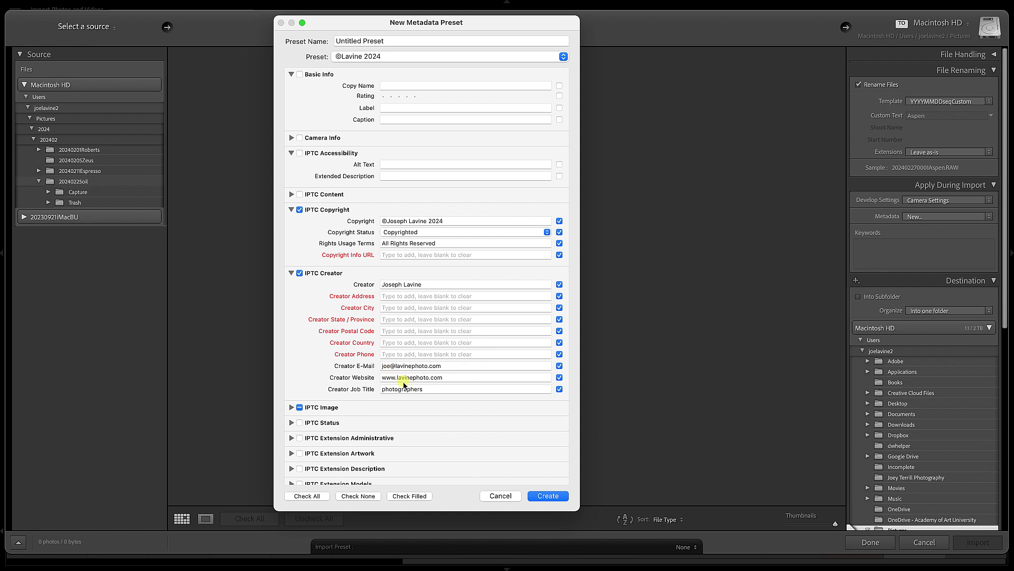
click(499, 495)
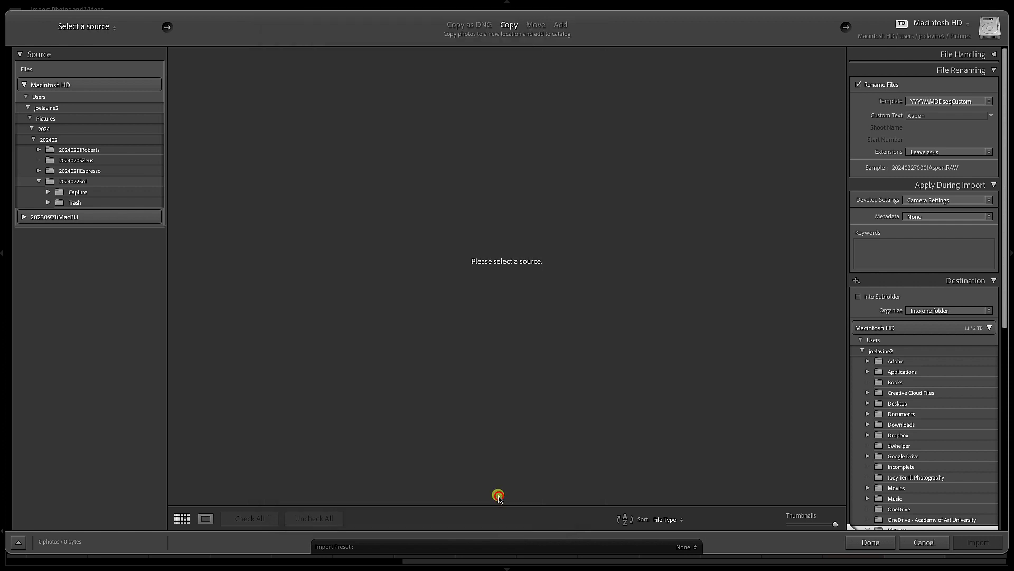
click(987, 217)
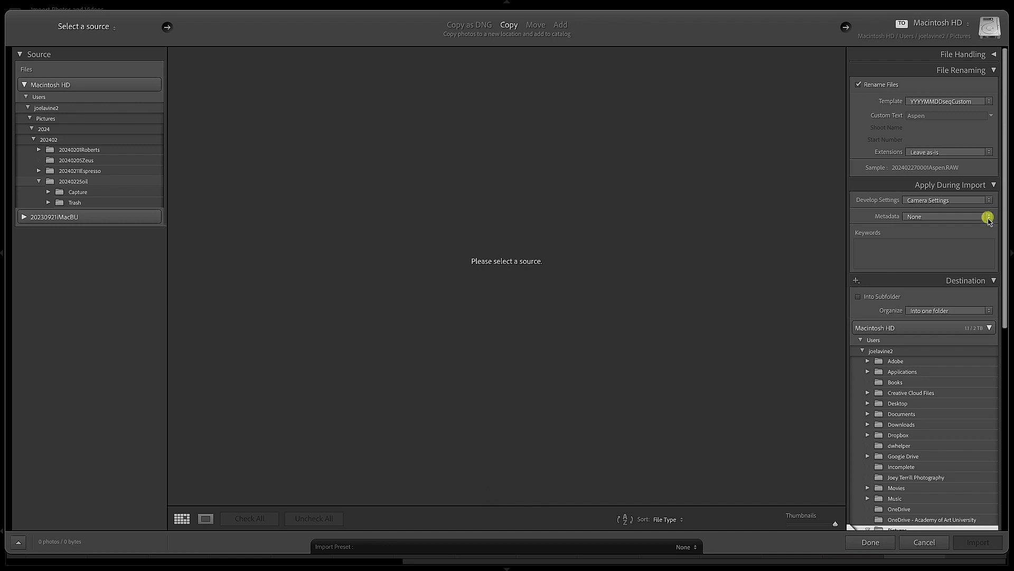
click(967, 236)
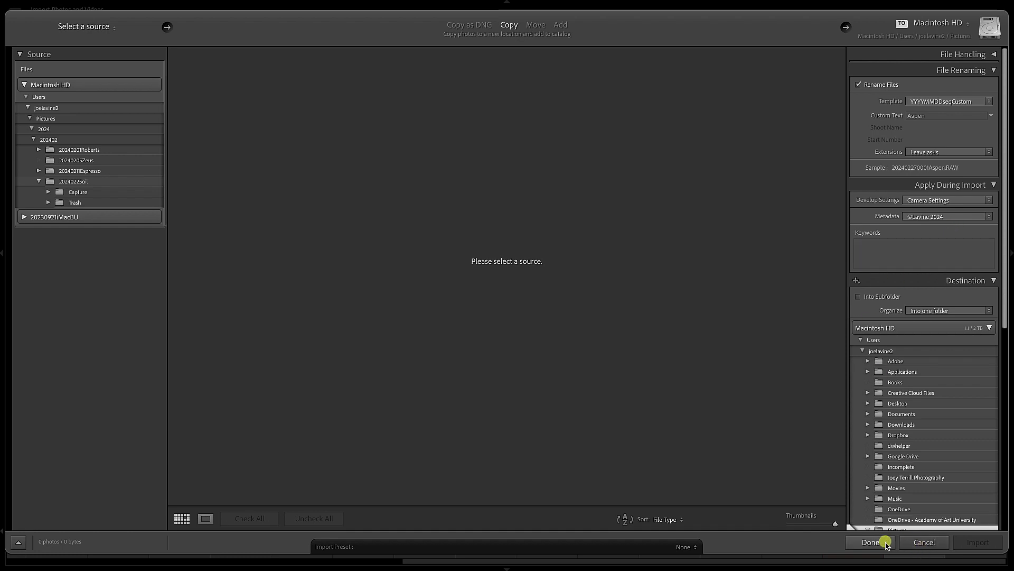
click(924, 542)
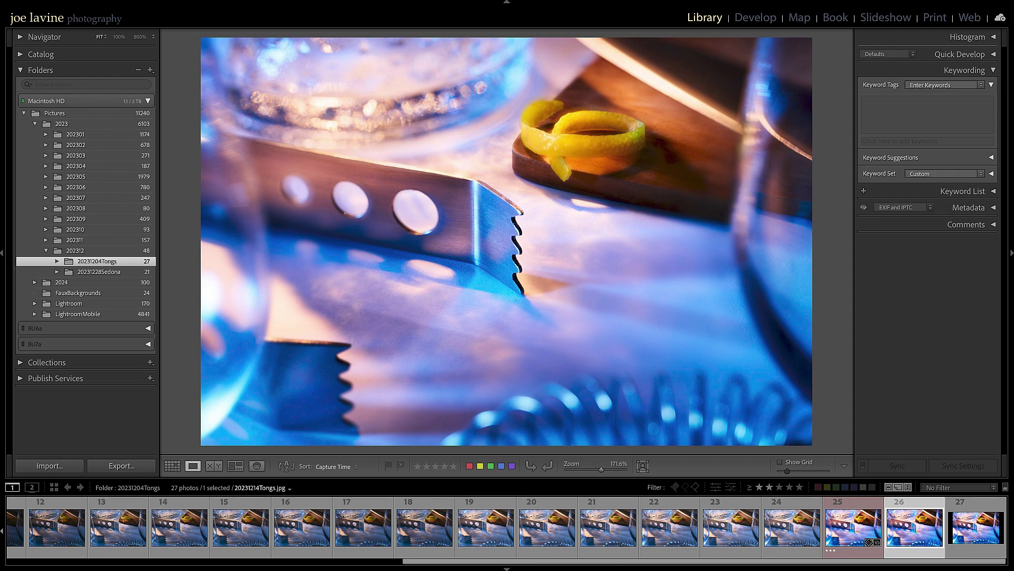
click(21, 2)
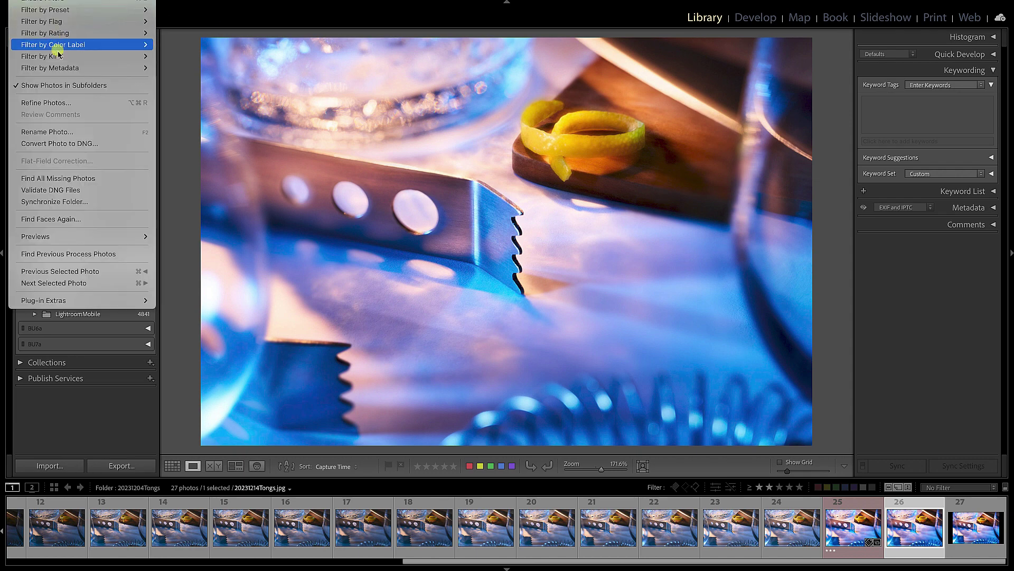
click(68, 140)
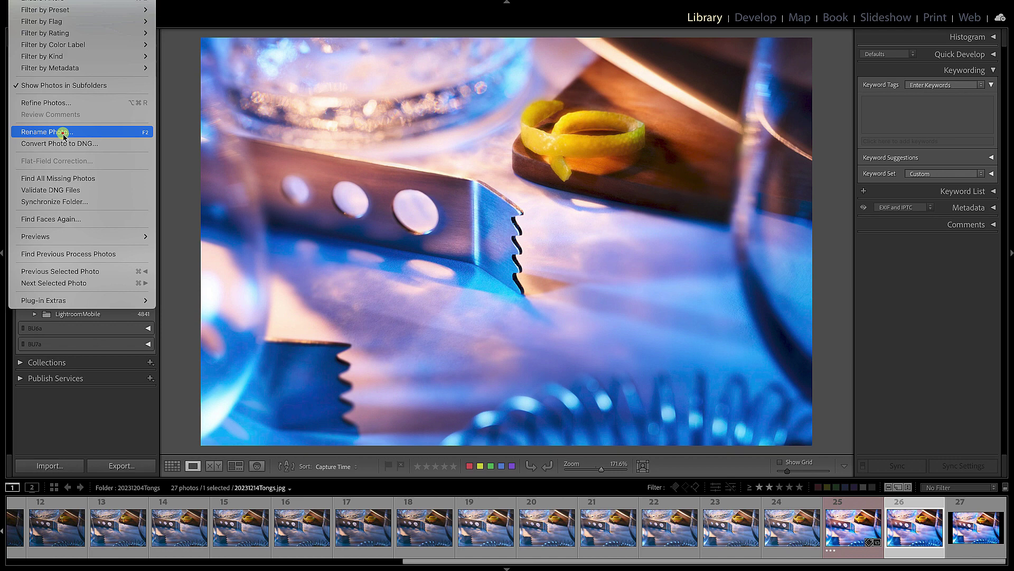
click(62, 131)
click(578, 115)
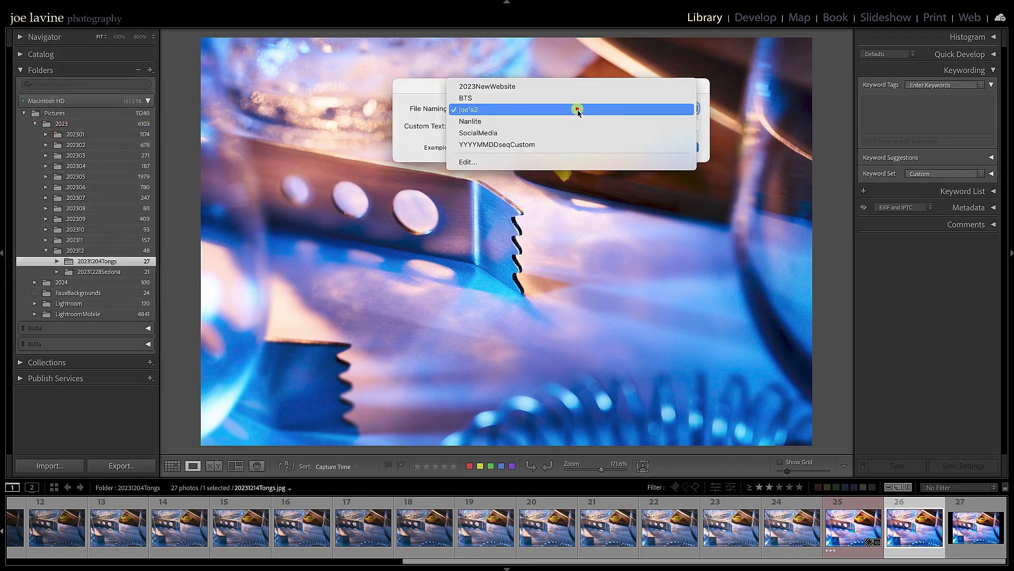
click(570, 144)
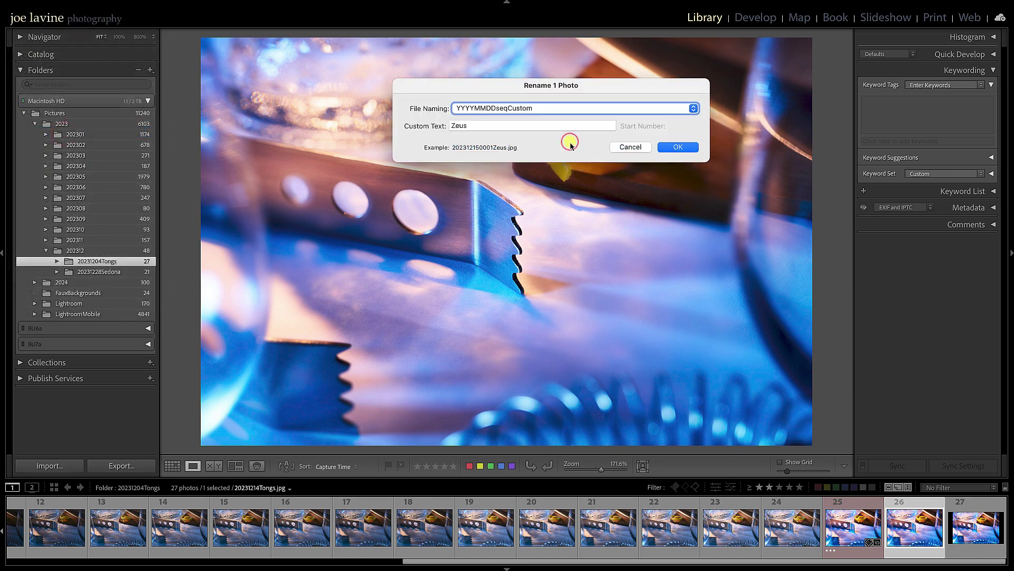
click(489, 125)
text(A)
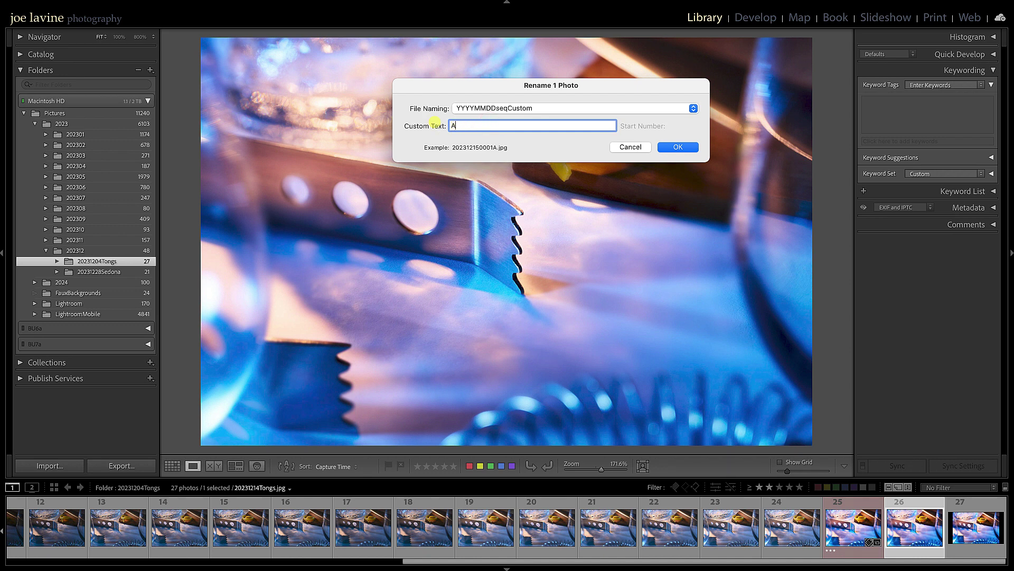
text(spen)
click(633, 148)
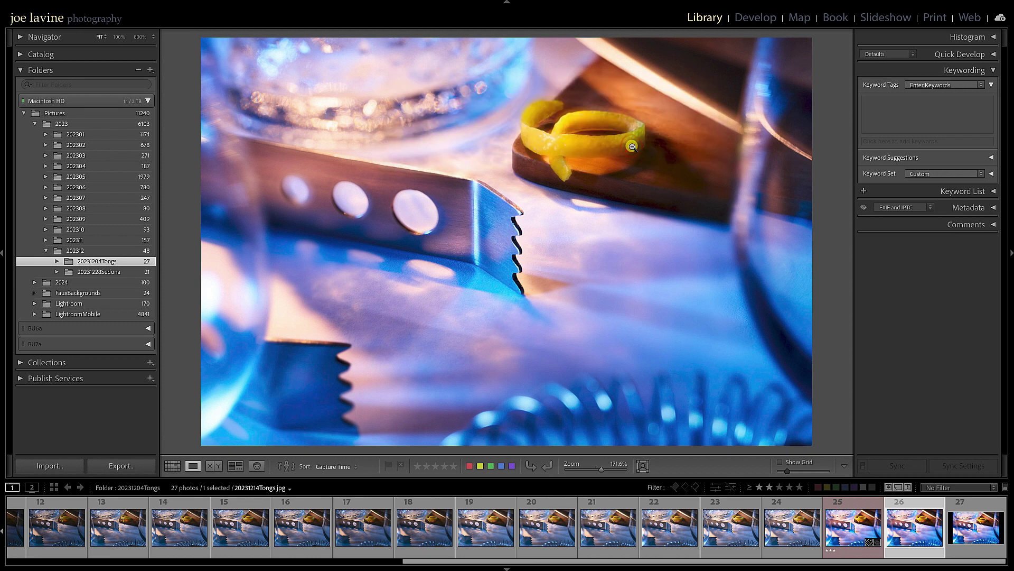
click(756, 19)
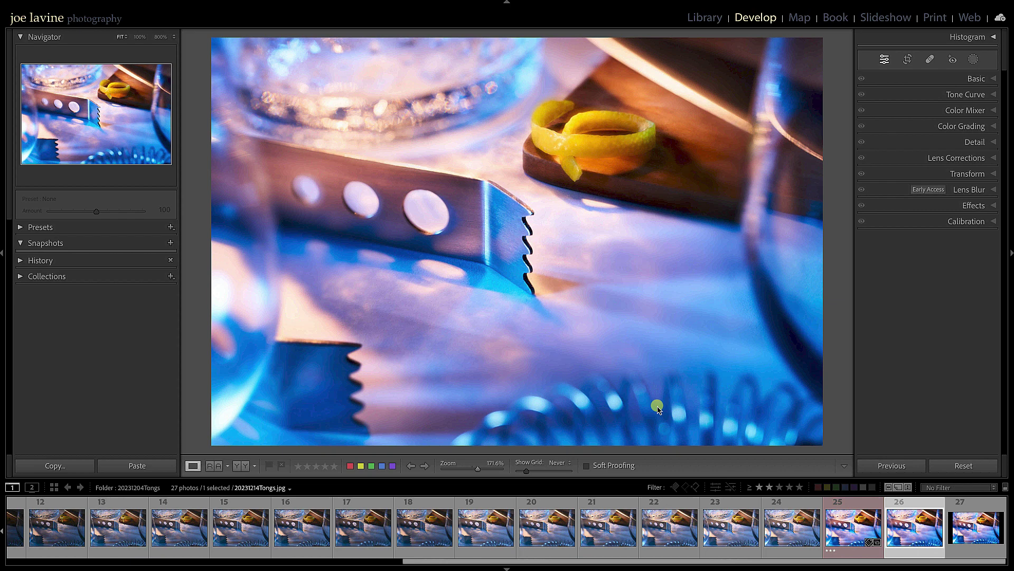
click(81, 523)
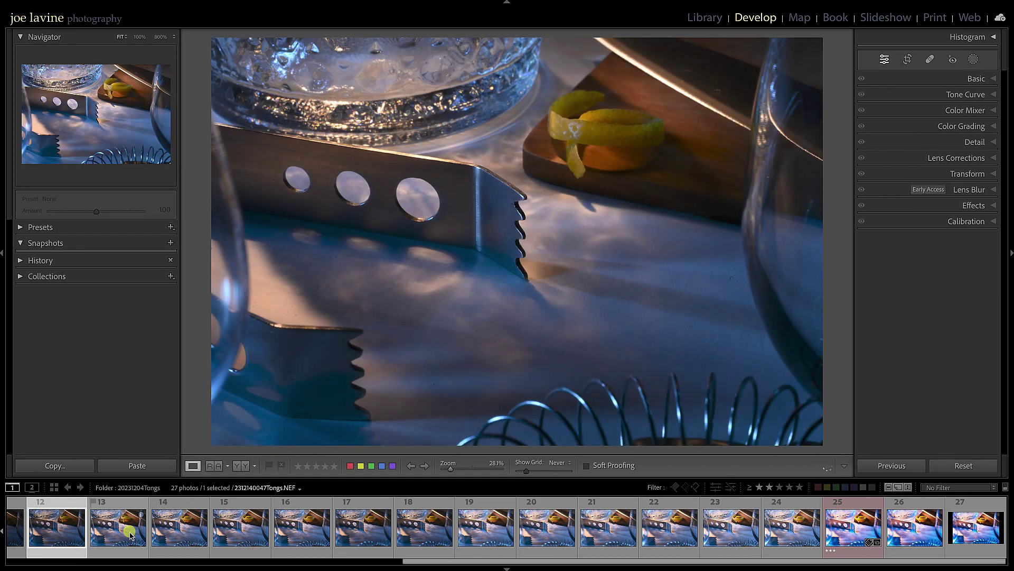
scroll(122, 529, up, 5)
scroll(126, 535, up, 3)
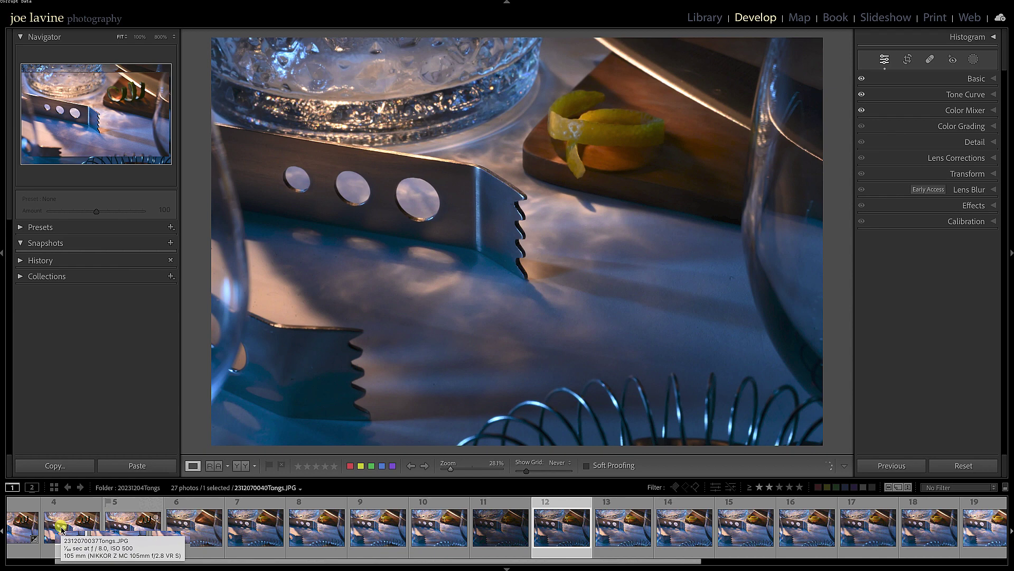
click(61, 529)
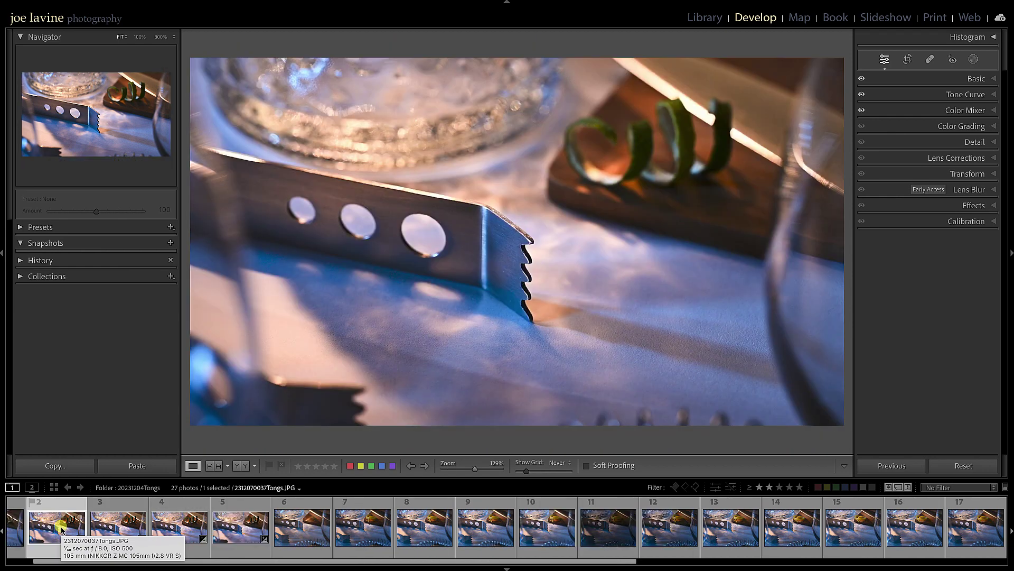
- Tint the shadows blue (Hue 223, Sat 49) and the highlights yellow (Hue 57, Sat 66)
click(952, 142)
drag(944, 201, 927, 142)
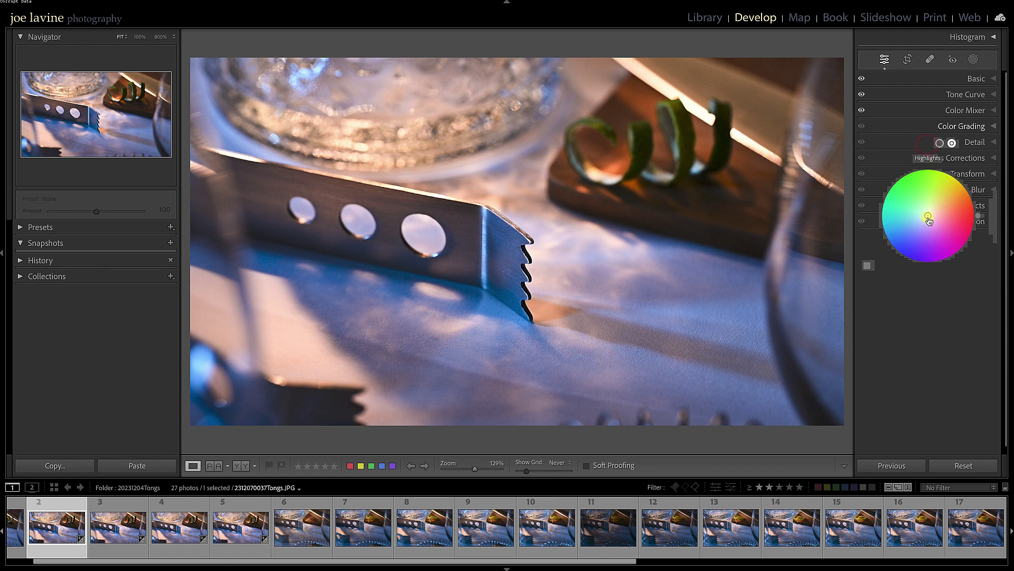
drag(929, 216, 911, 231)
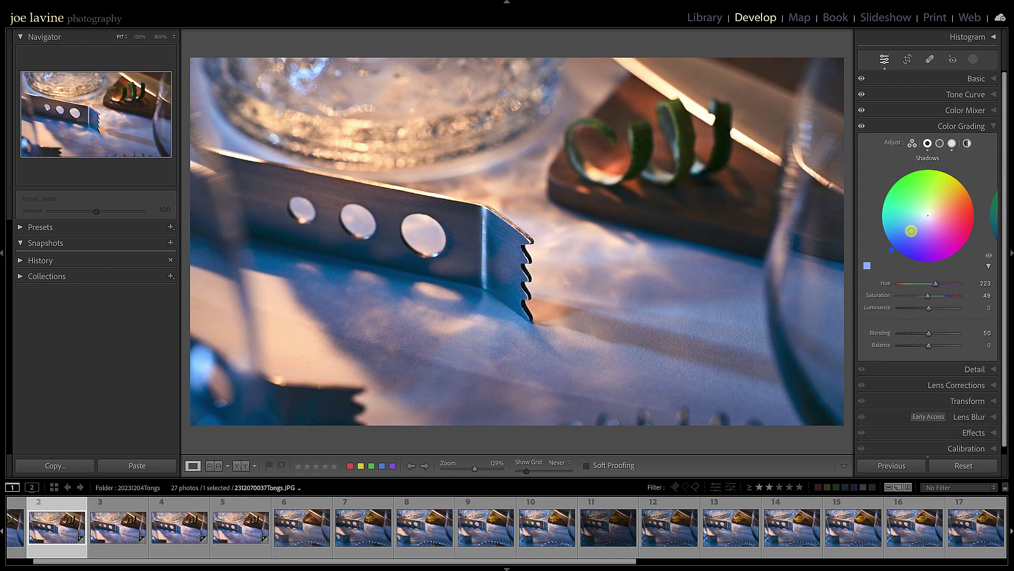
drag(926, 290, 936, 296)
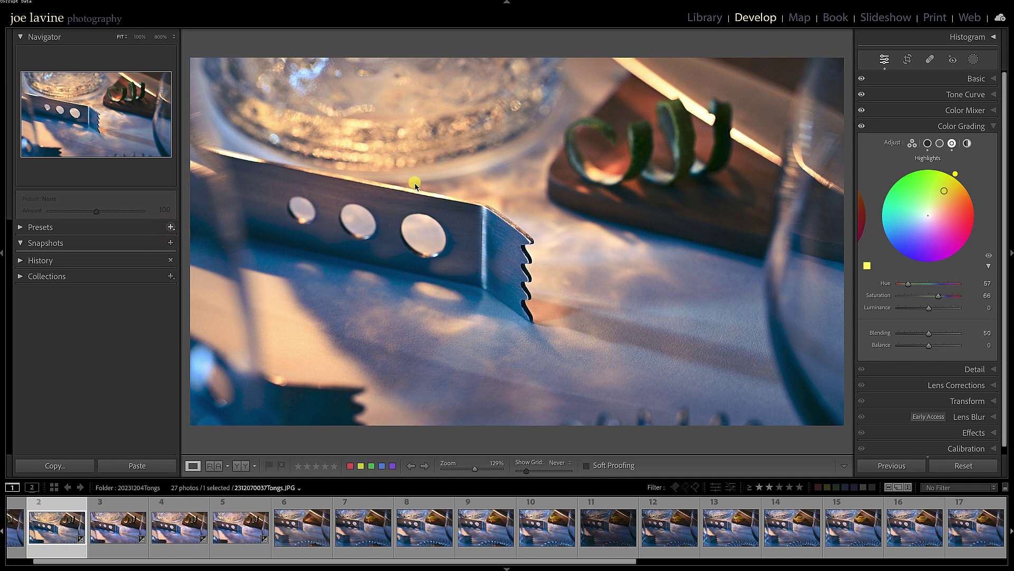
- Create a develop preset 'split tone- toss' that includes only the Color Grading settings
key(super+shift+n)
text(split tone- toss)
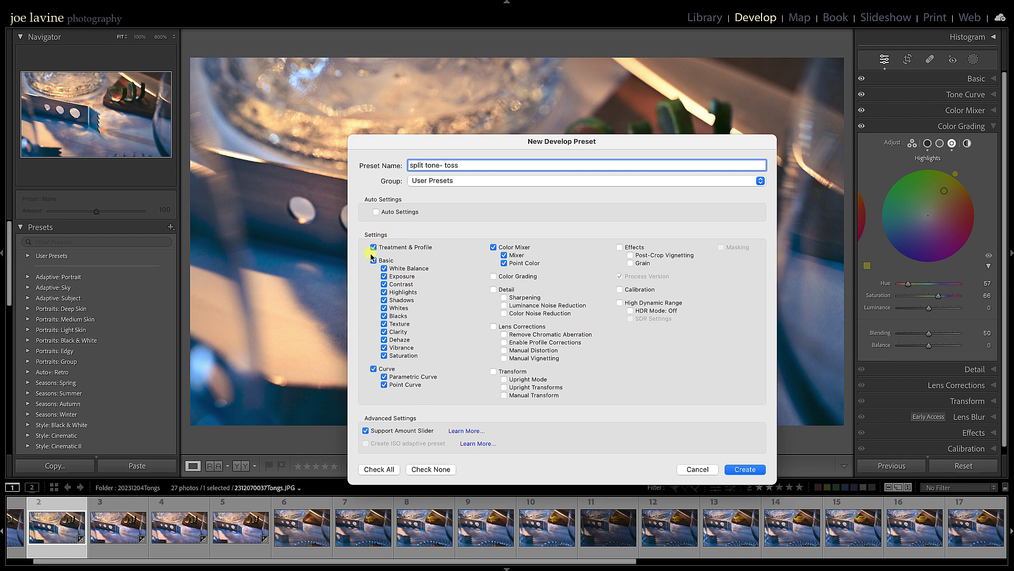
click(374, 247)
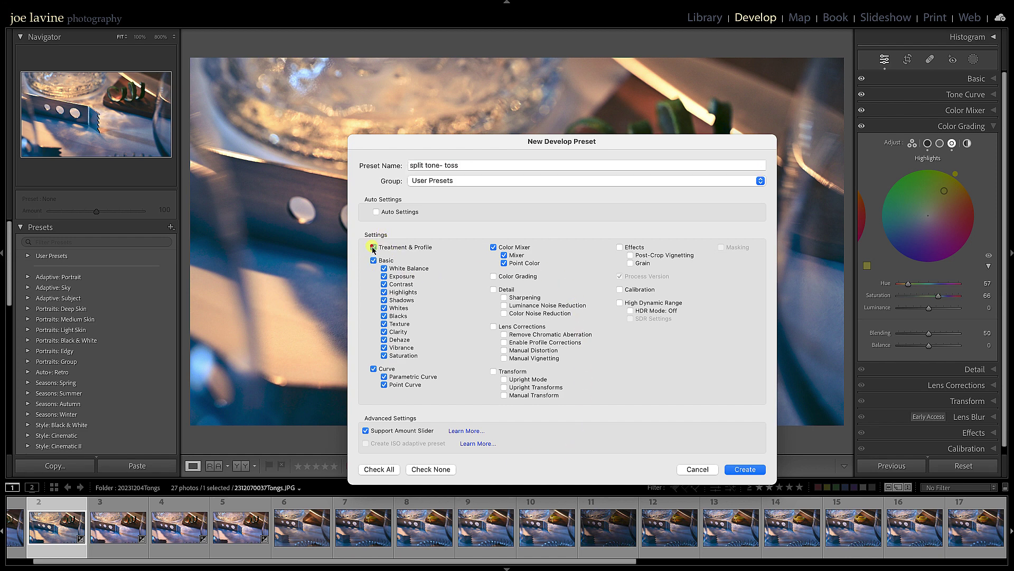
click(372, 260)
double_click(373, 369)
click(493, 246)
click(493, 276)
click(595, 294)
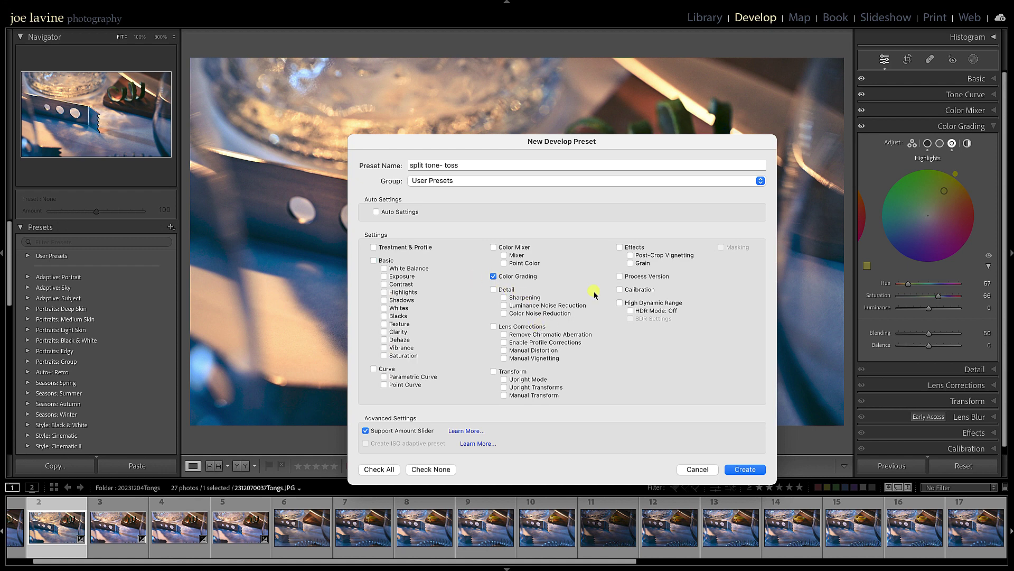
click(742, 468)
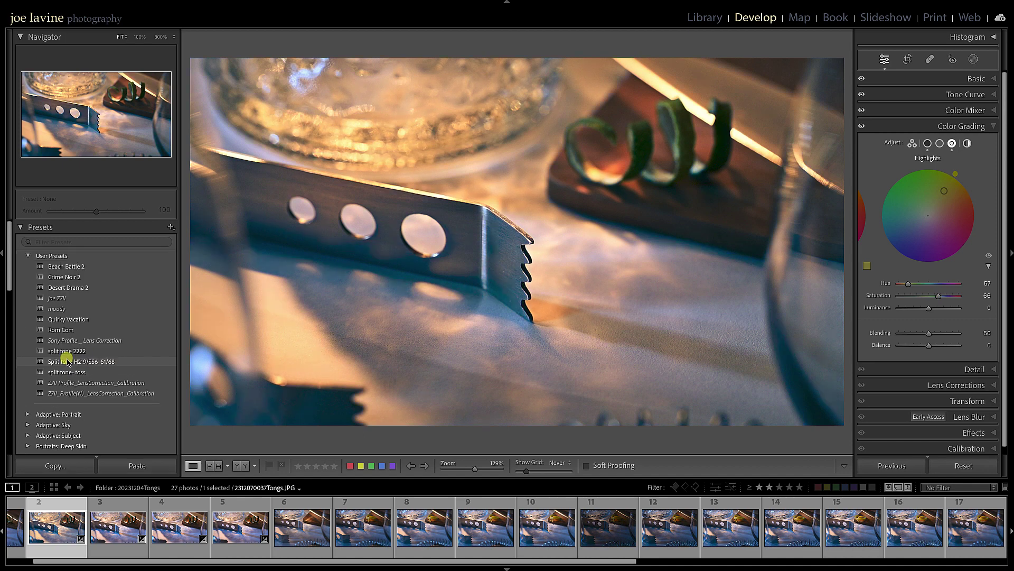
- Expand the User Presets folder to reveal the split tone- toss preset
click(47, 539)
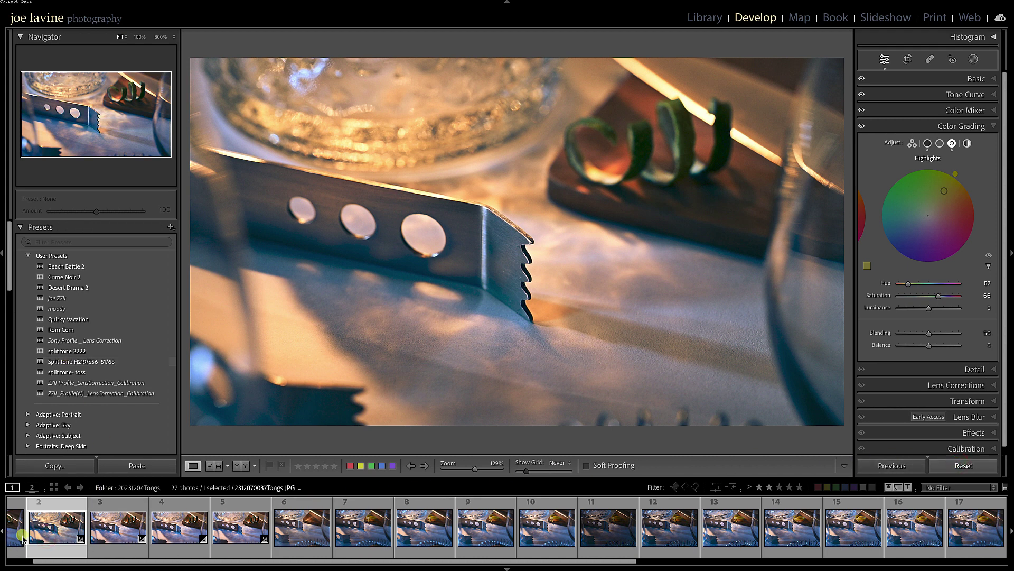
- Set Basic Tint to +28, Clarity to +11 and Vibrance to +21
click(996, 79)
click(931, 146)
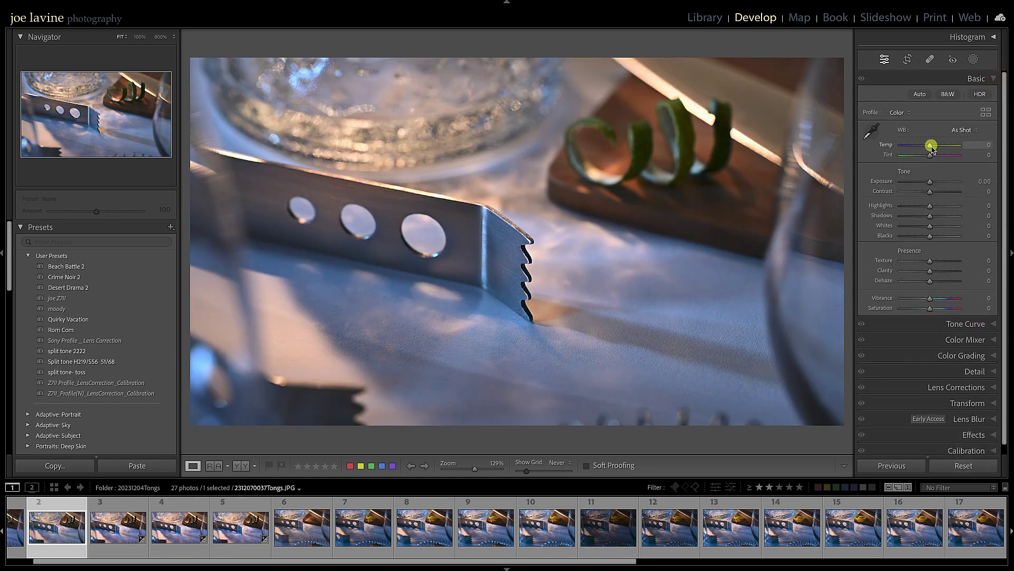
click(933, 155)
drag(934, 156, 938, 156)
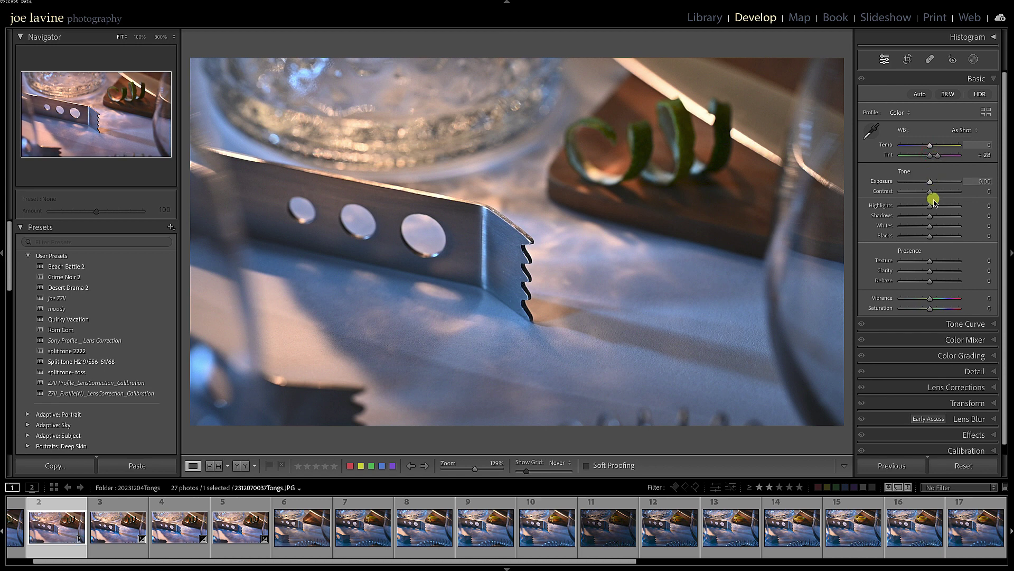
click(930, 236)
click(932, 271)
drag(934, 271, 938, 300)
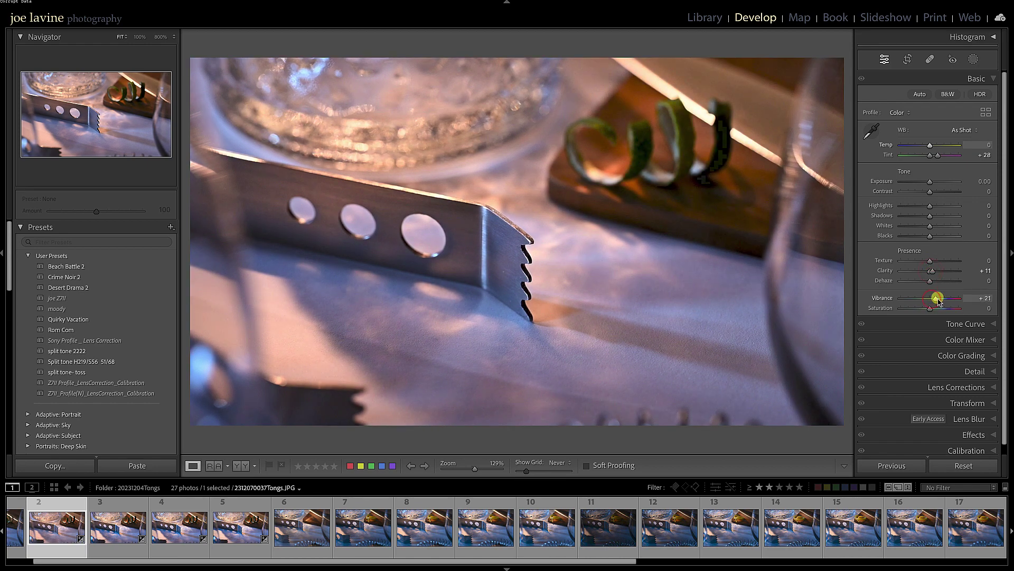
- Pull a tone curve point down to 51/39 and raise Blue saturation to +36
click(998, 324)
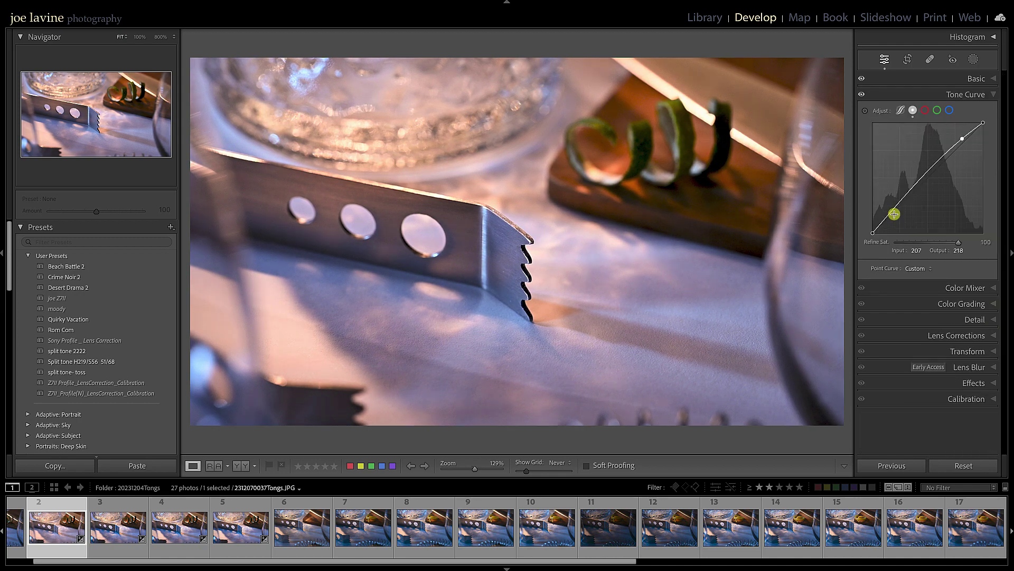
drag(895, 211, 895, 221)
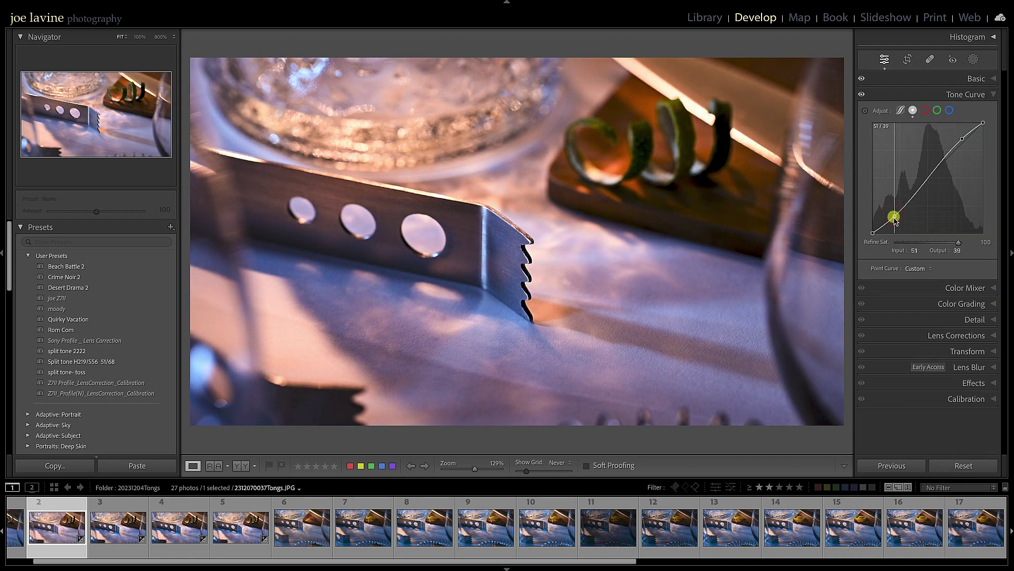
click(993, 288)
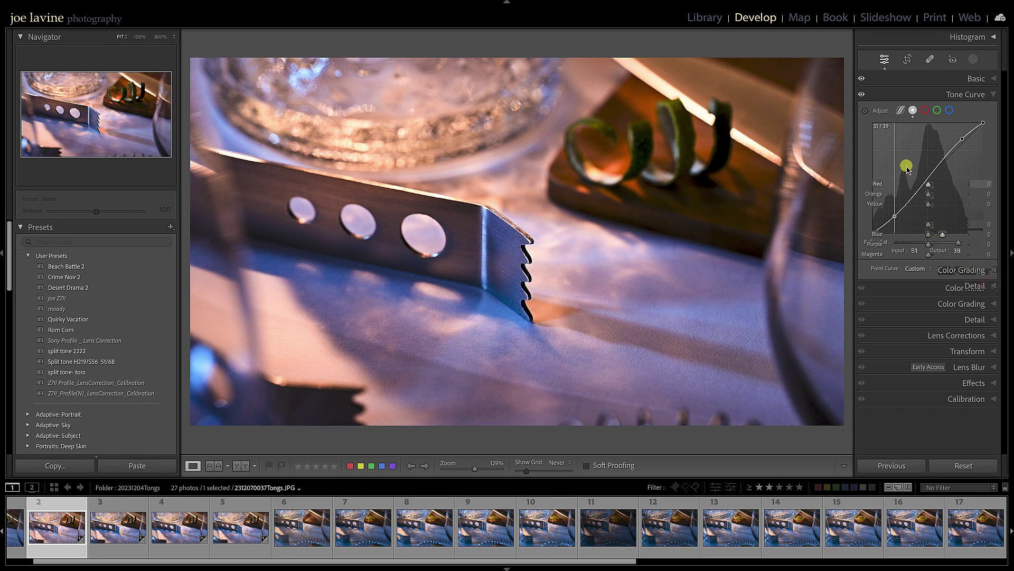
drag(930, 237, 944, 238)
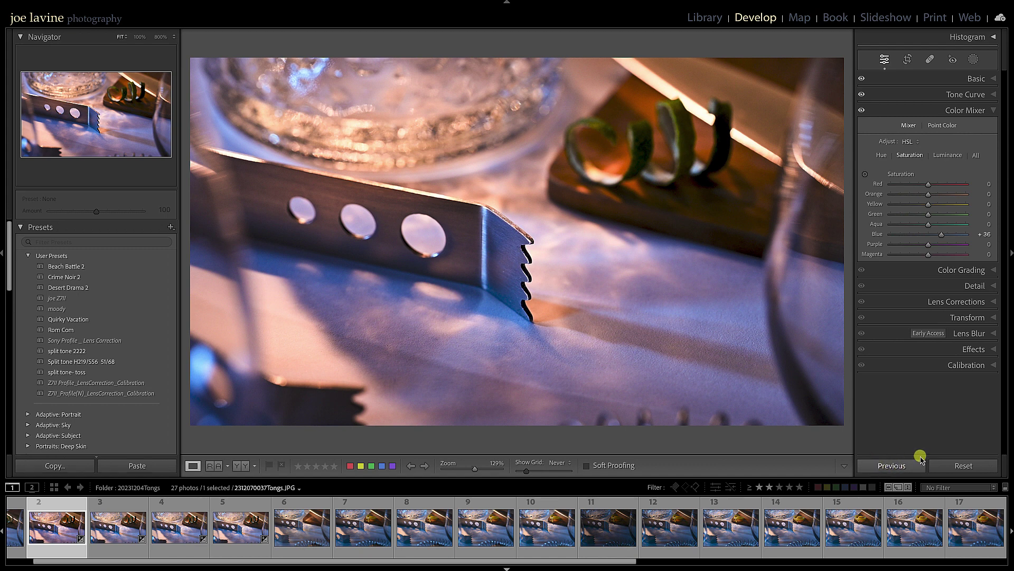
- Select filmstrip photos 2 through 10 and open Synchronize Settings
click(908, 468)
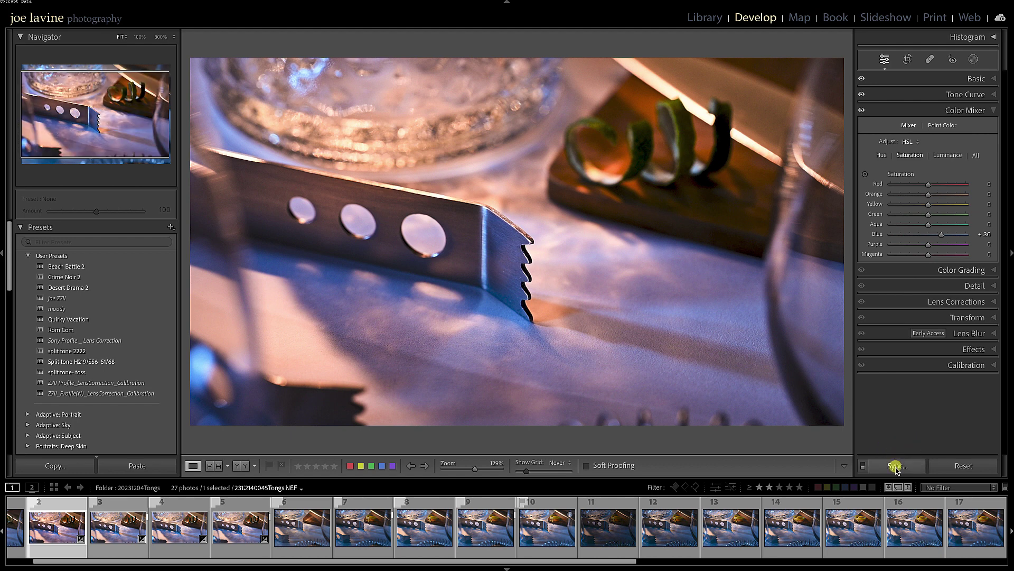
click(896, 467)
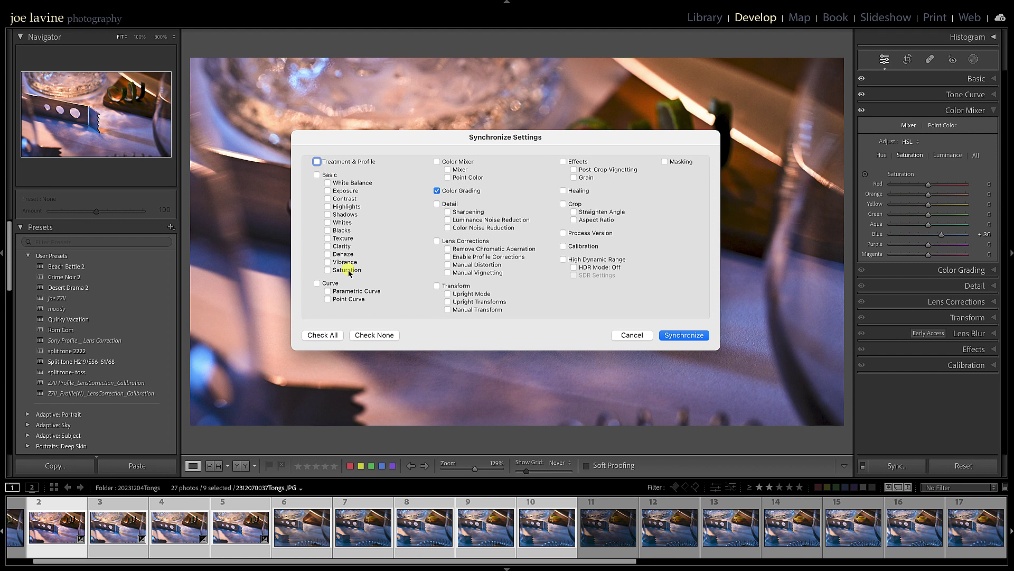
- Add Treatment & Profile, Basic, Curve, Color Mixer and Lens Corrections, then synchronize photos 3–10
click(317, 161)
click(319, 284)
click(437, 161)
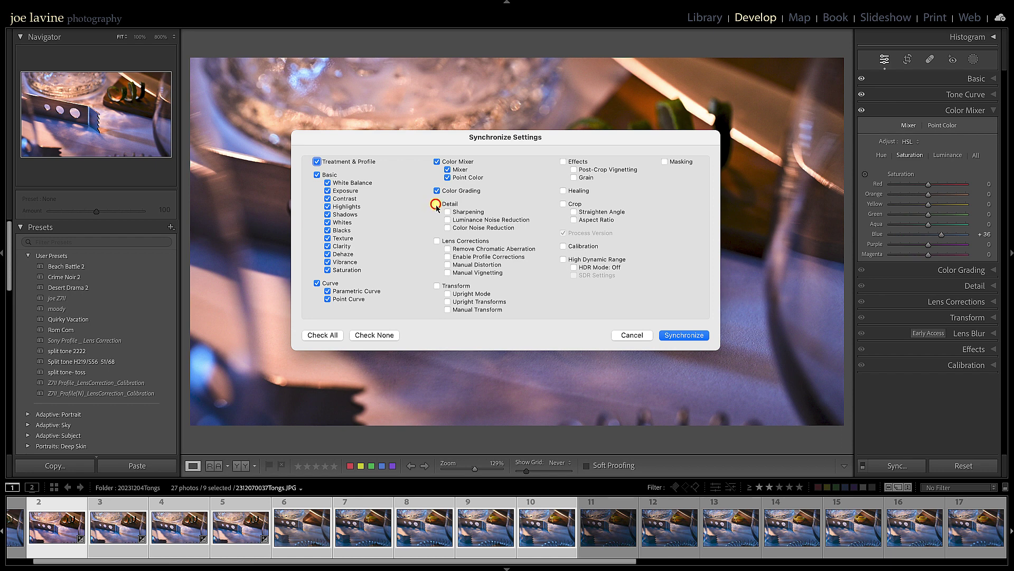
click(437, 241)
click(677, 334)
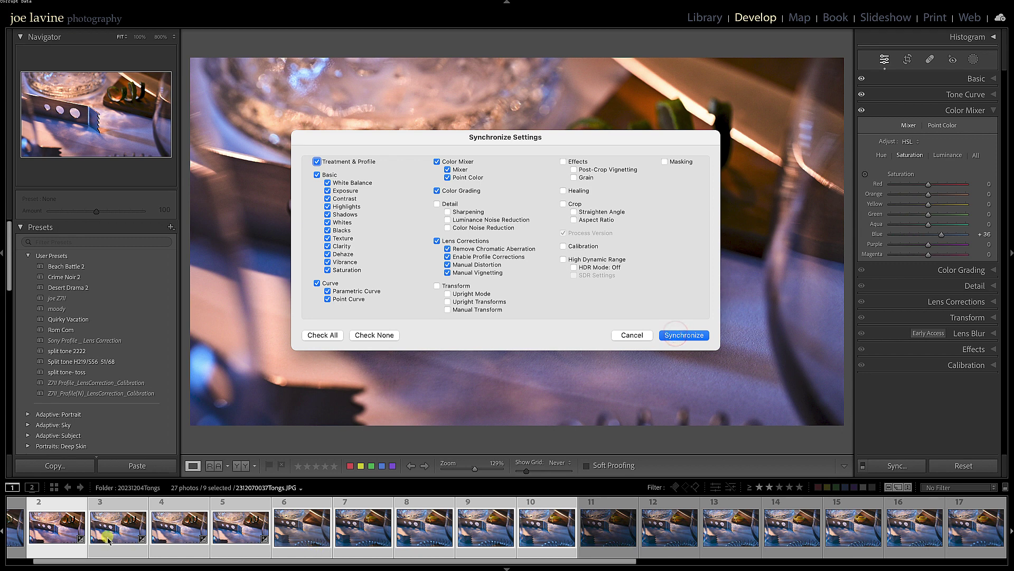